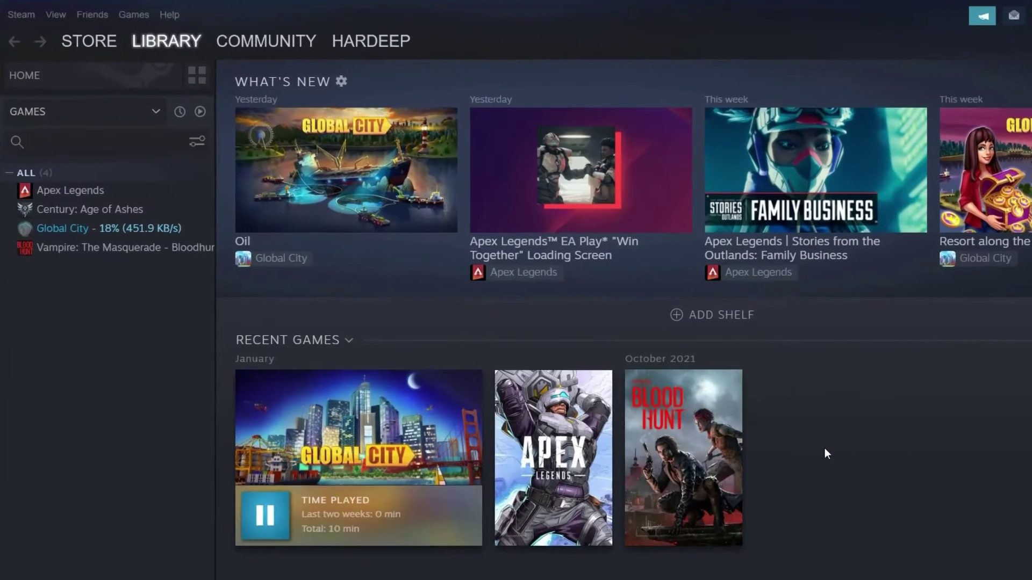
- Make sure the Steam Overlay while in-game is enabled in Steam's in-game settings and save the settings
left_click(16, 14)
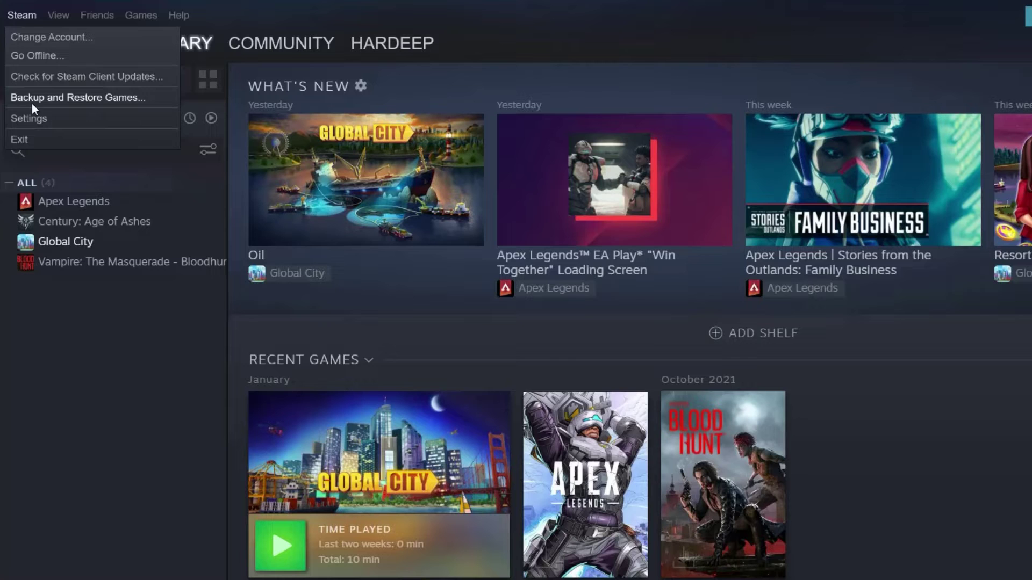
left_click(31, 119)
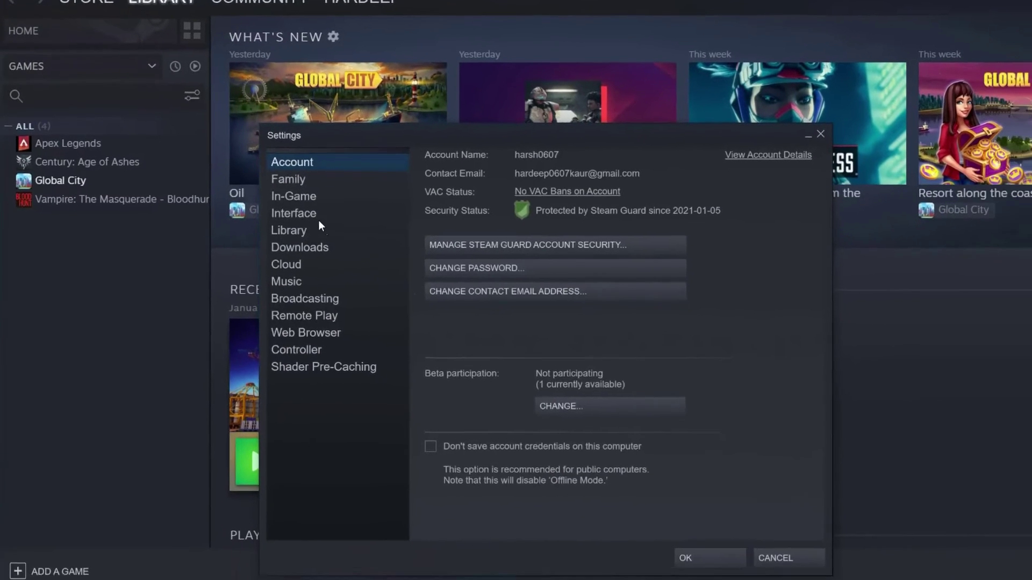
left_click(284, 183)
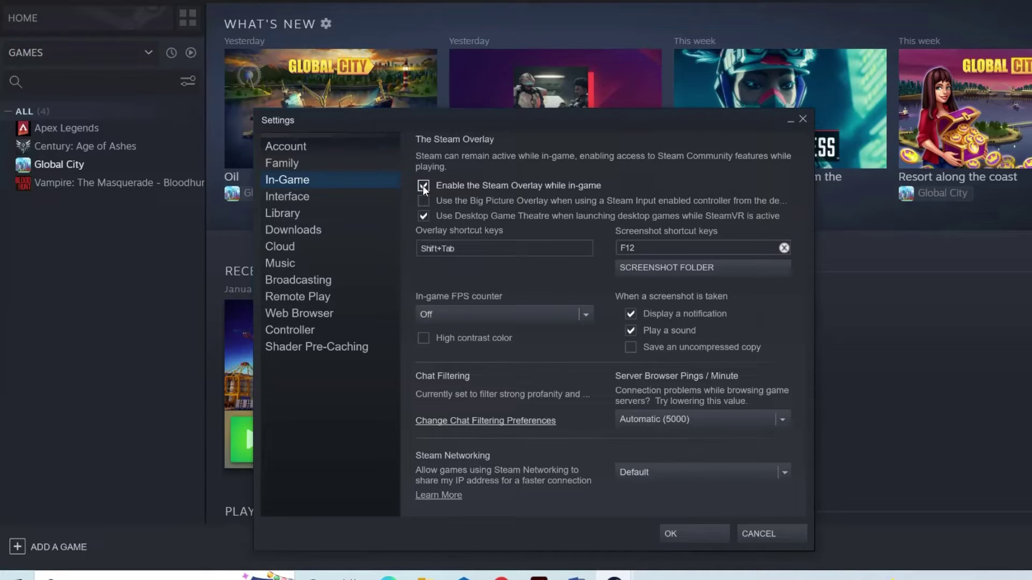
left_click(680, 532)
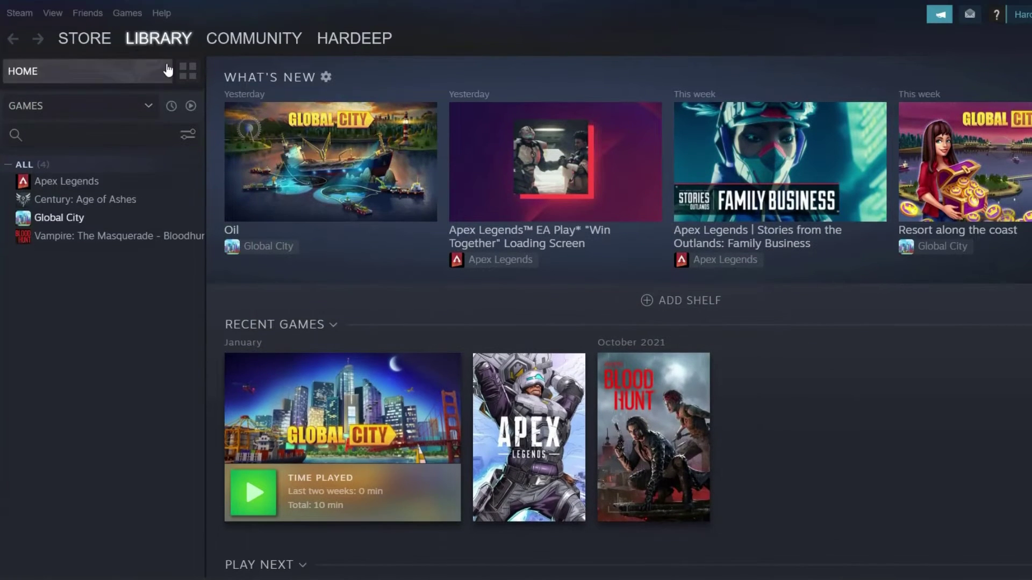
- Check the Steam Overlay option in Global City's general properties in the library, and close the properties
left_click(160, 36)
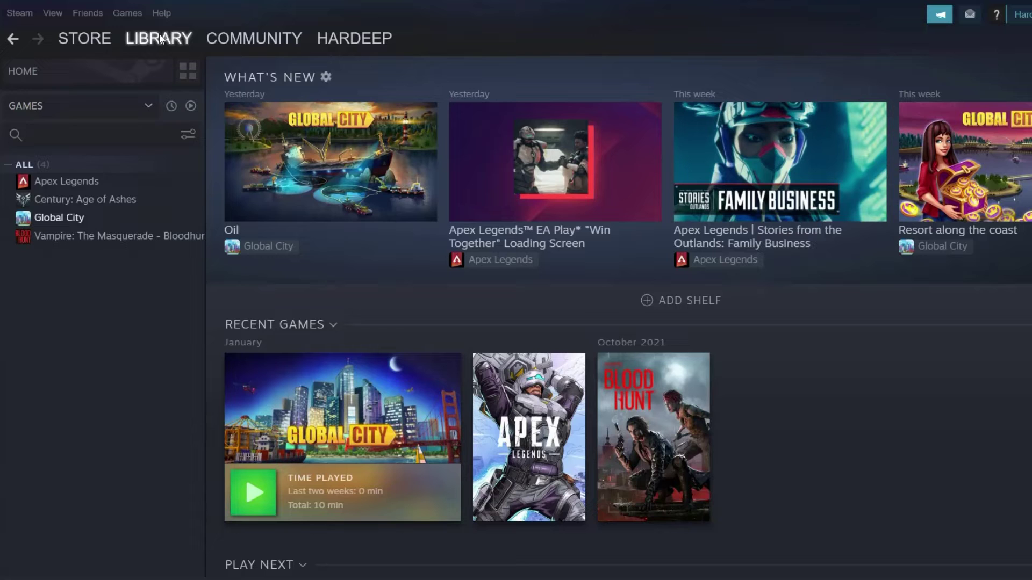
right_click(161, 221)
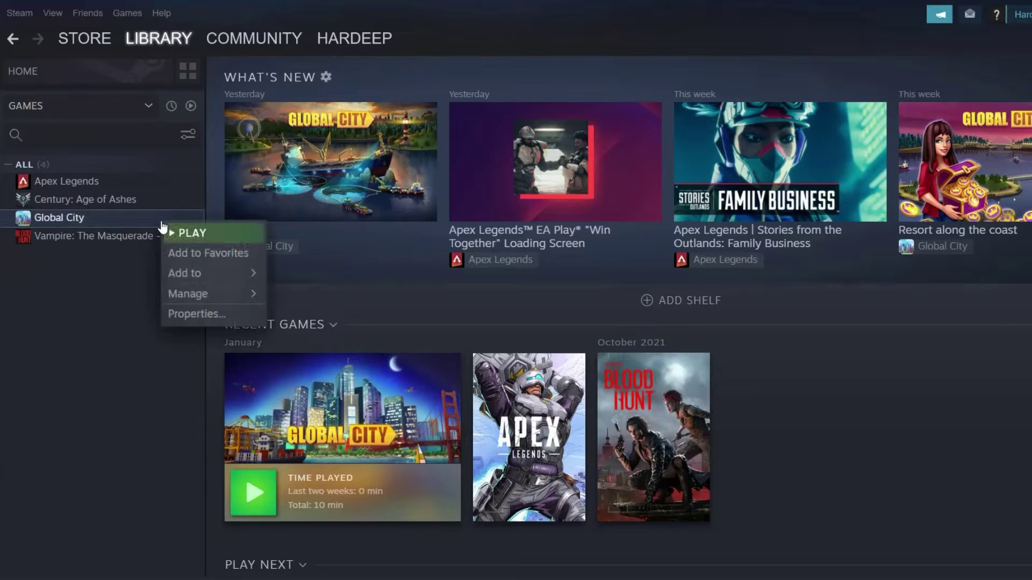
left_click(184, 316)
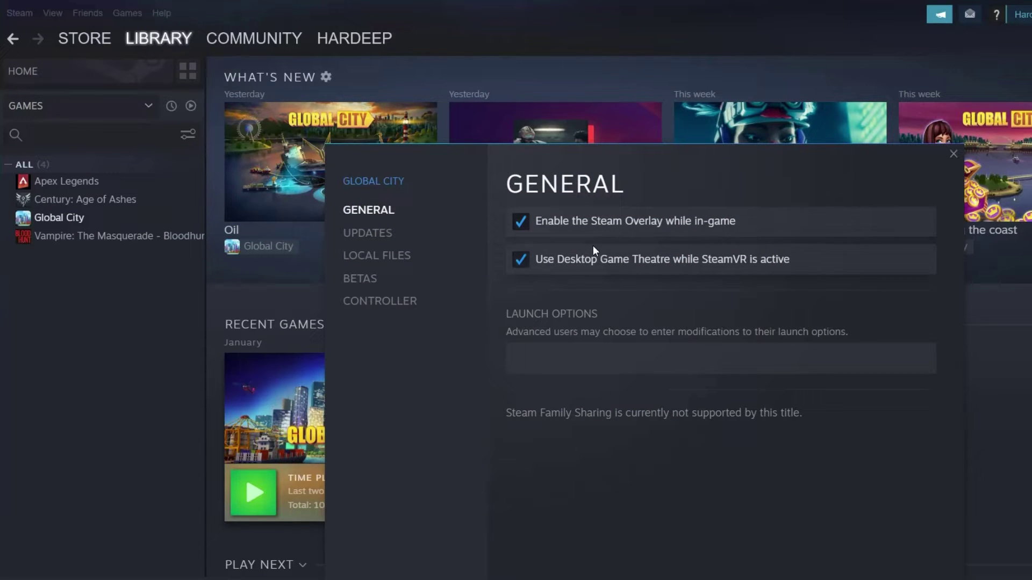
left_click(954, 154)
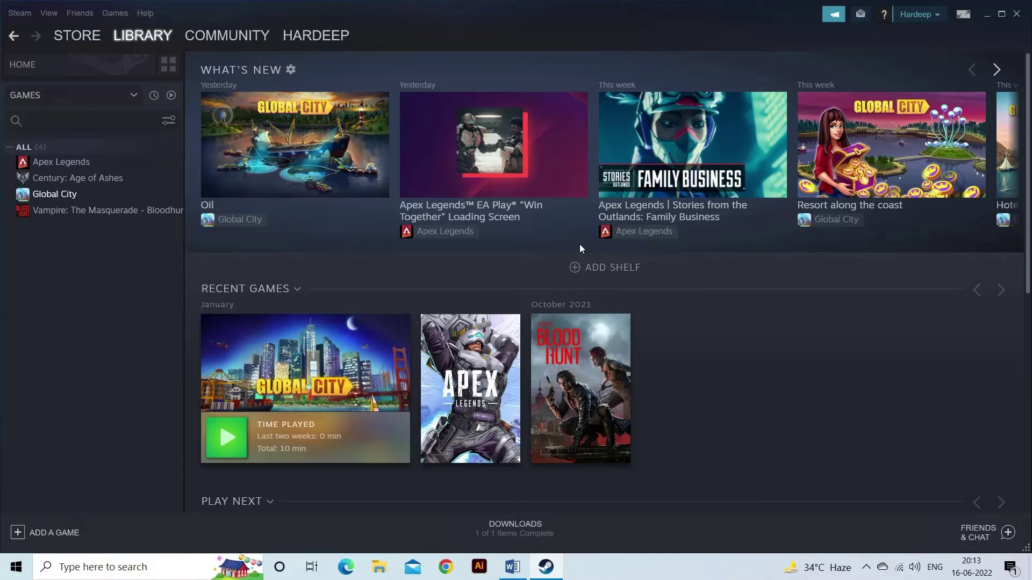
- Launch Global City from the Steam library and minimize both the Steam and game windows
left_click(987, 13)
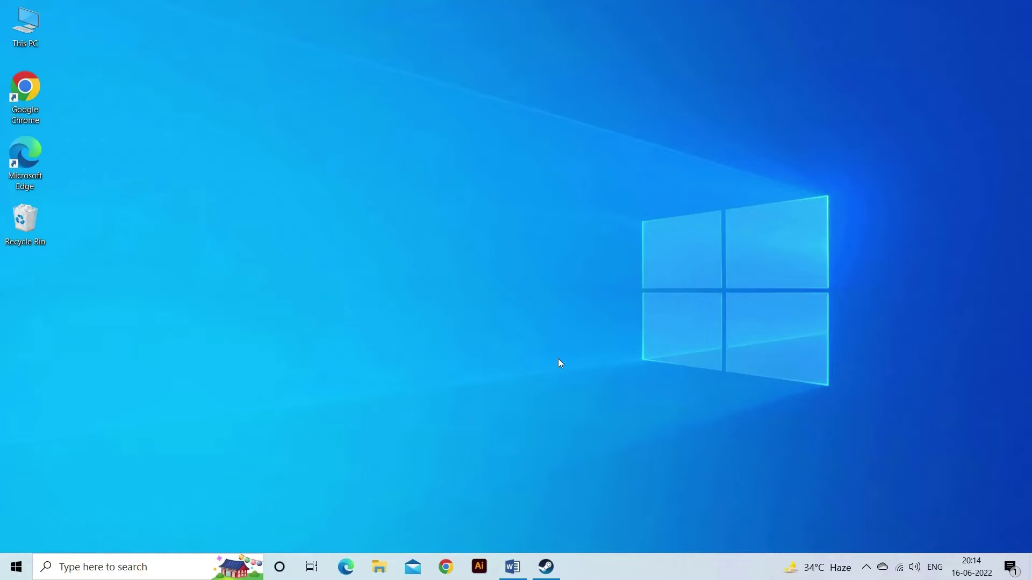
left_click(546, 567)
left_click(58, 196)
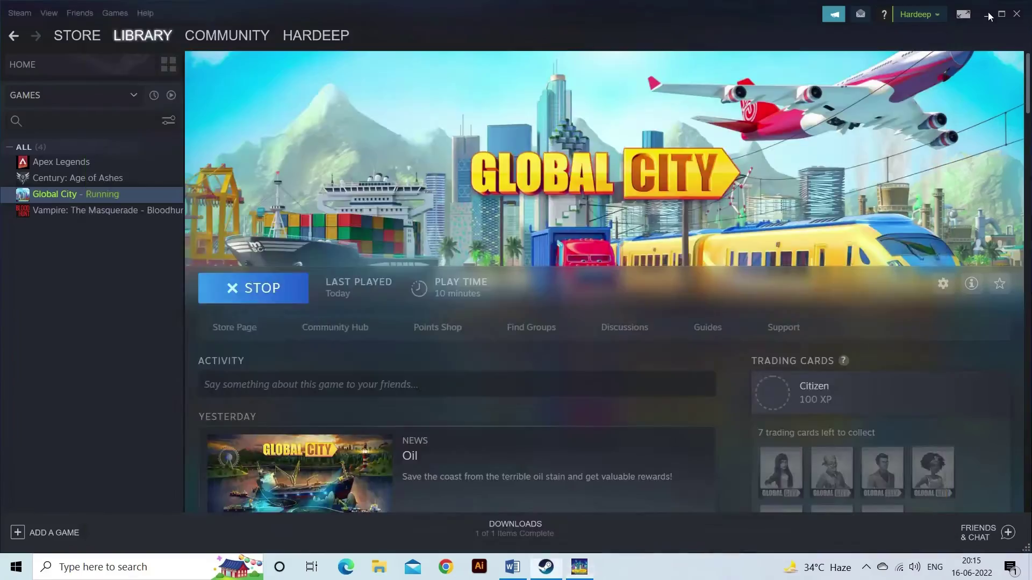
left_click(987, 15)
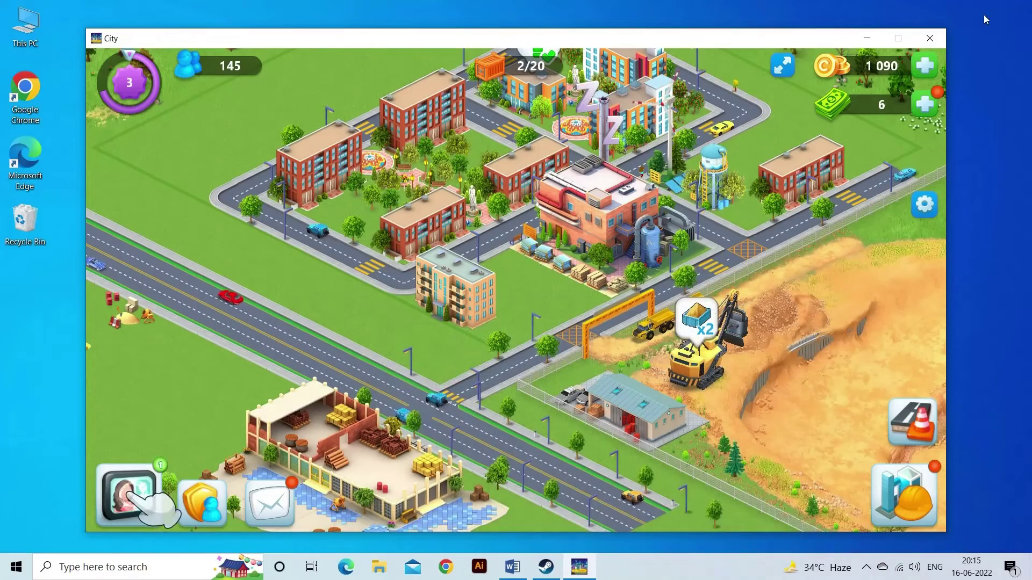
left_click(868, 37)
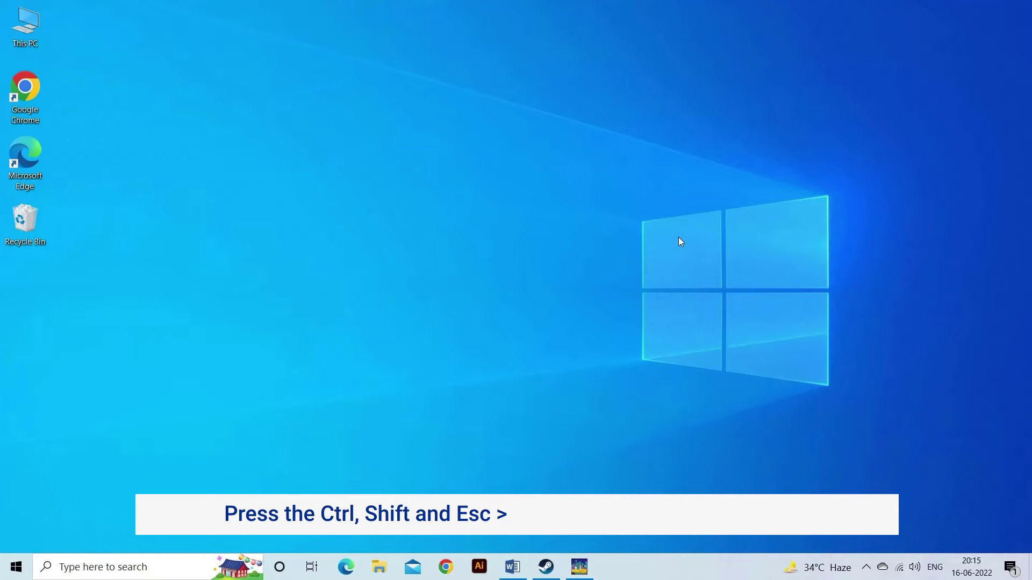
- Open Task Manager and end the GameOverlayUI.exe process from the detailed process list
key("ctrl+shift+Escape")
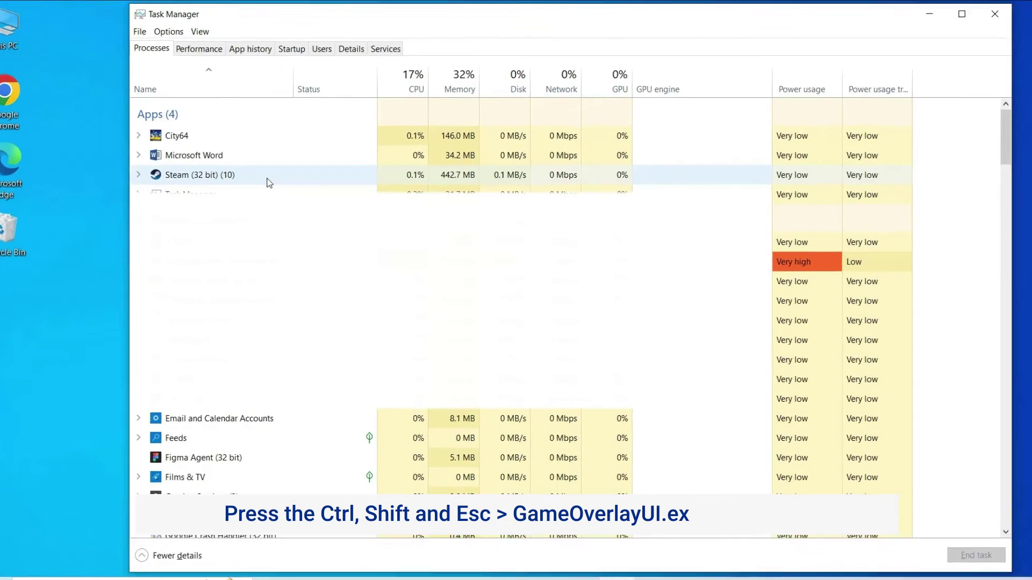
left_click(358, 46)
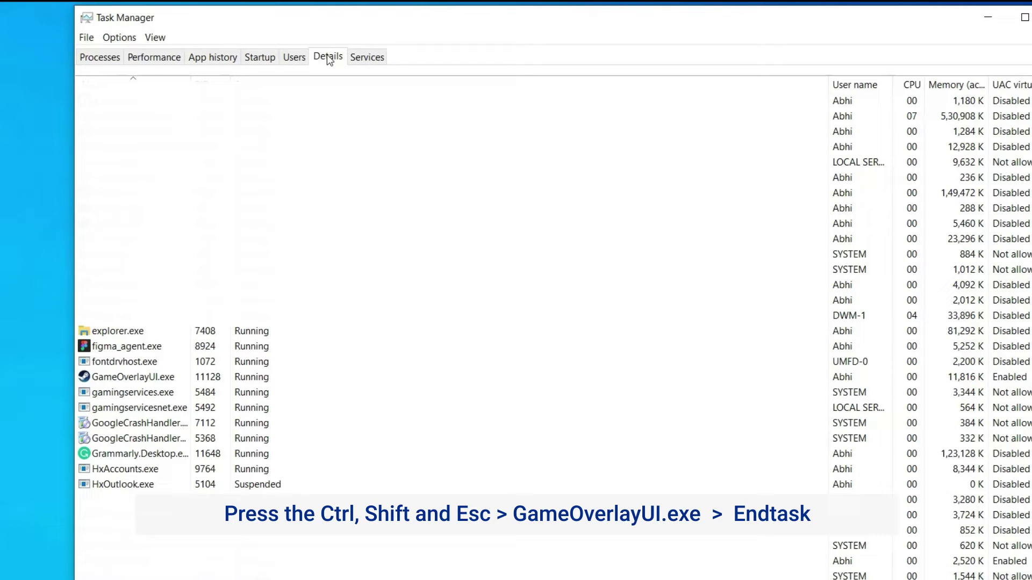
right_click(133, 378)
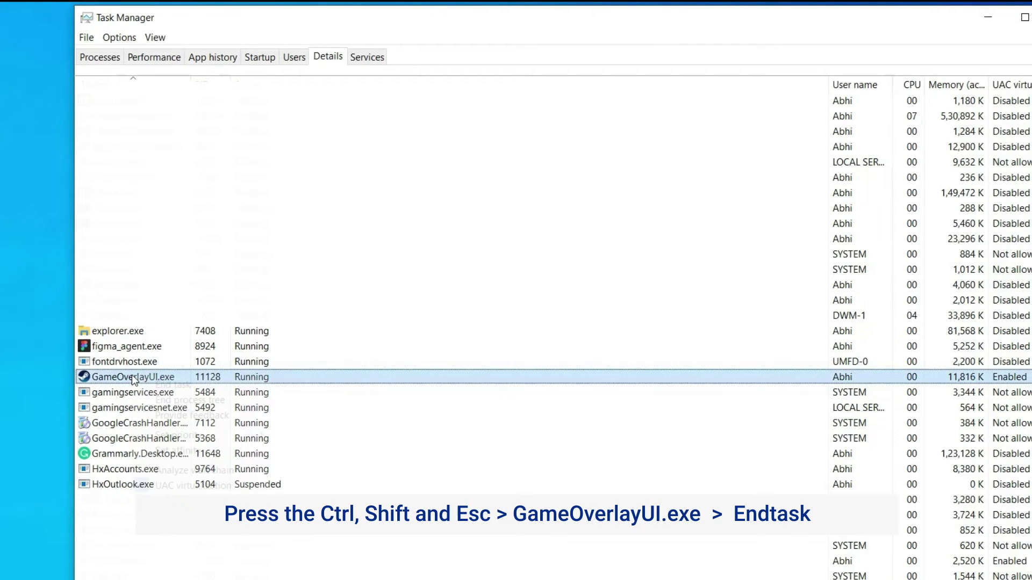
left_click(187, 386)
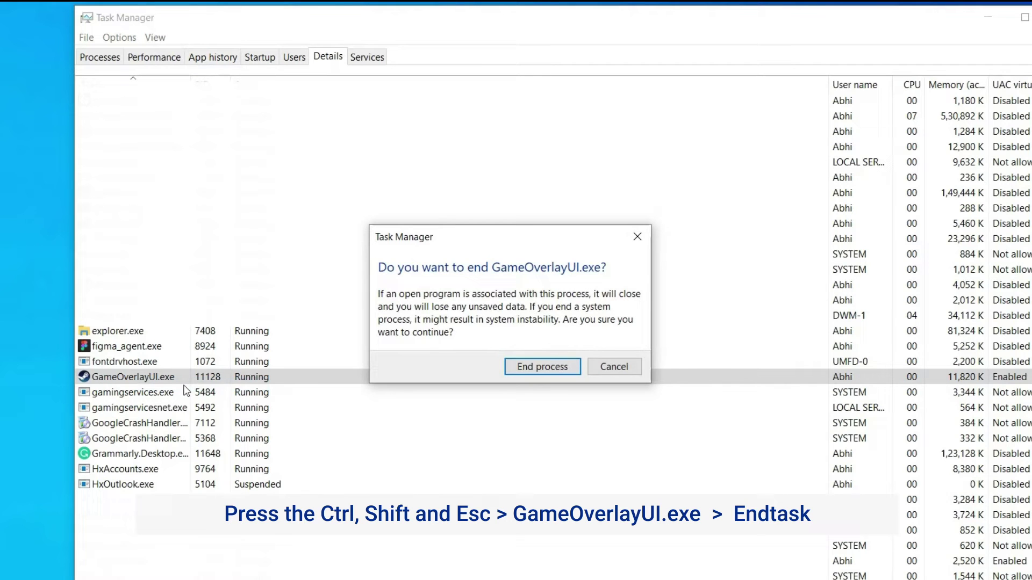
left_click(563, 375)
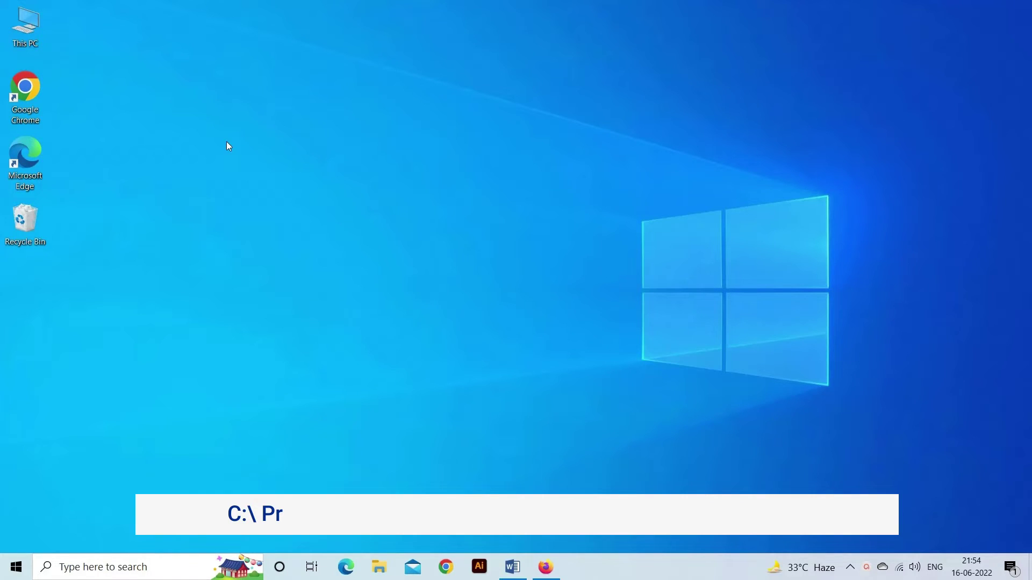
- Open the folder C:\Program Files (x86)\Steam in File Explorer
double_click(26, 26)
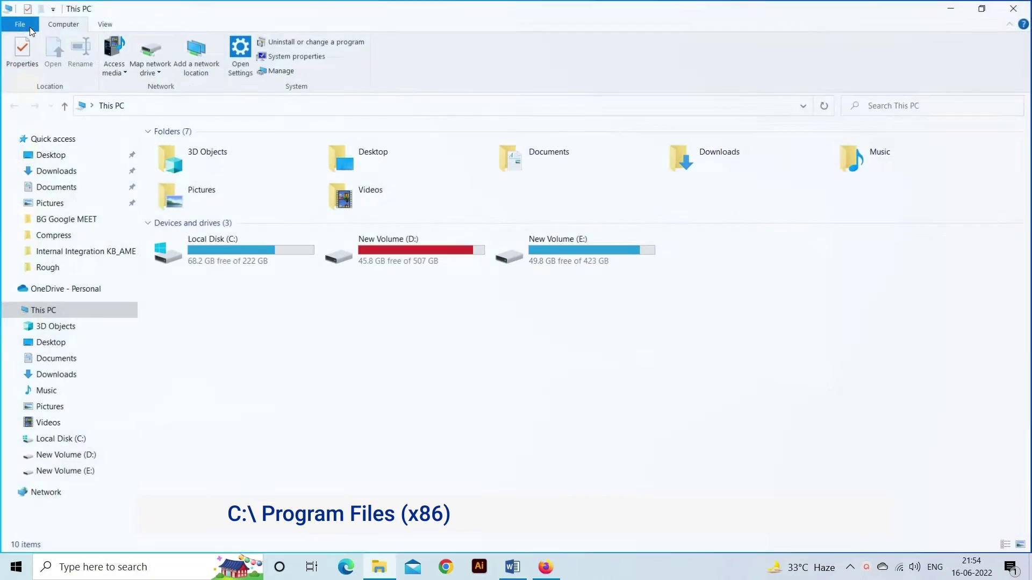
double_click(286, 263)
double_click(224, 294)
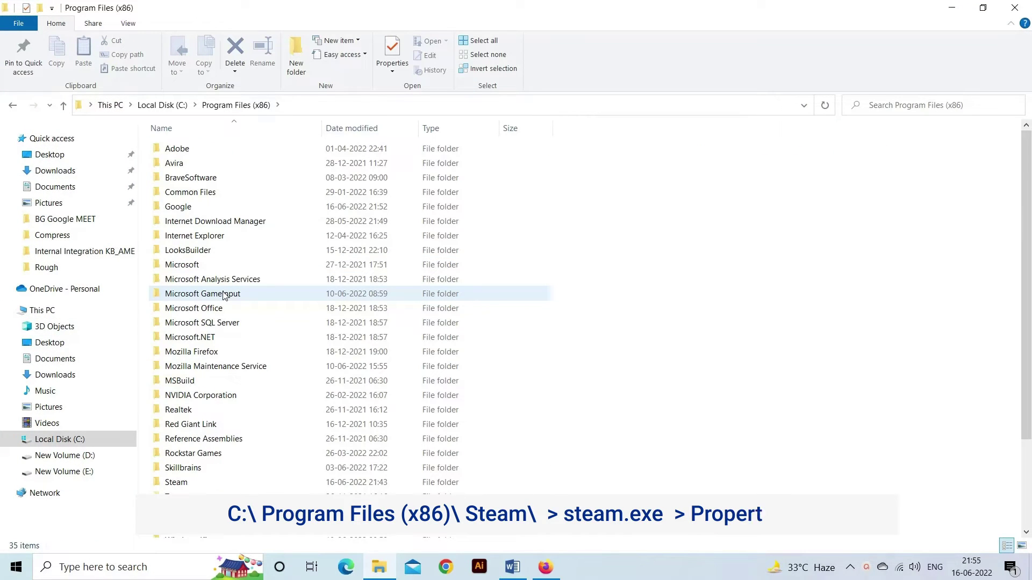
double_click(202, 481)
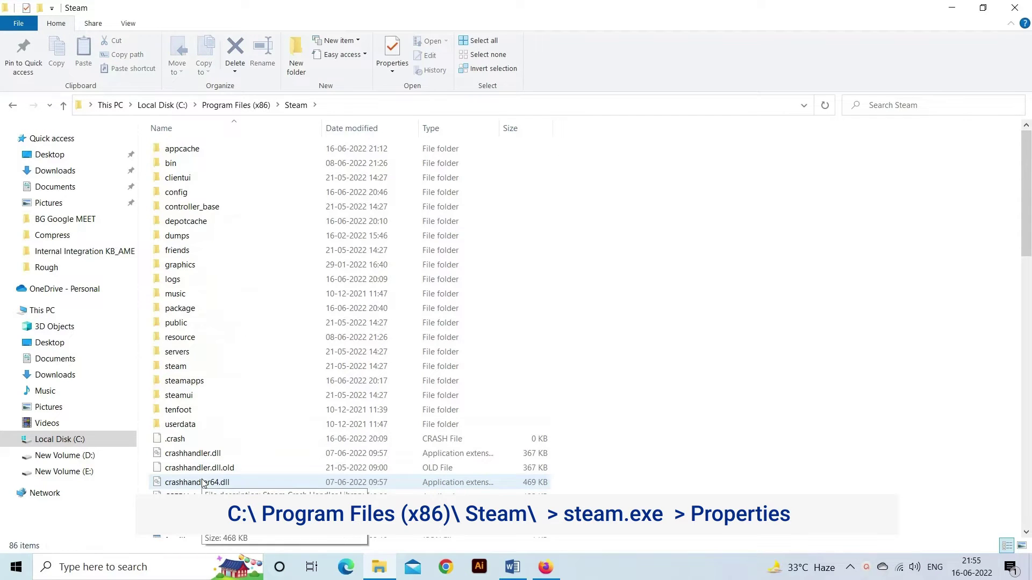
- Turn on running in compatibility mode in the compatibility properties of the steam application file
scroll(204, 481, "down", 4)
scroll(227, 461, "down", 11)
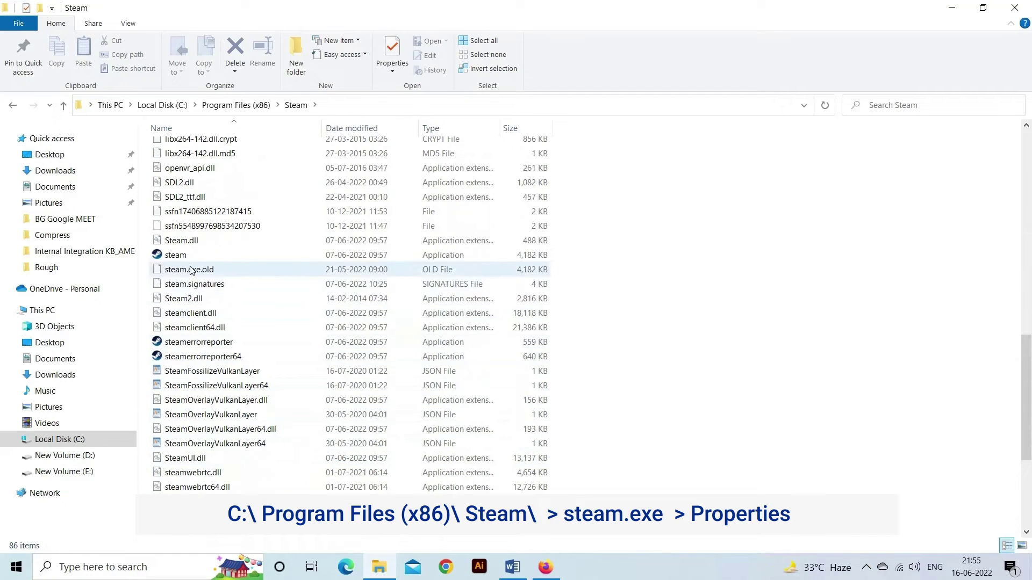
left_click(357, 254)
right_click(357, 254)
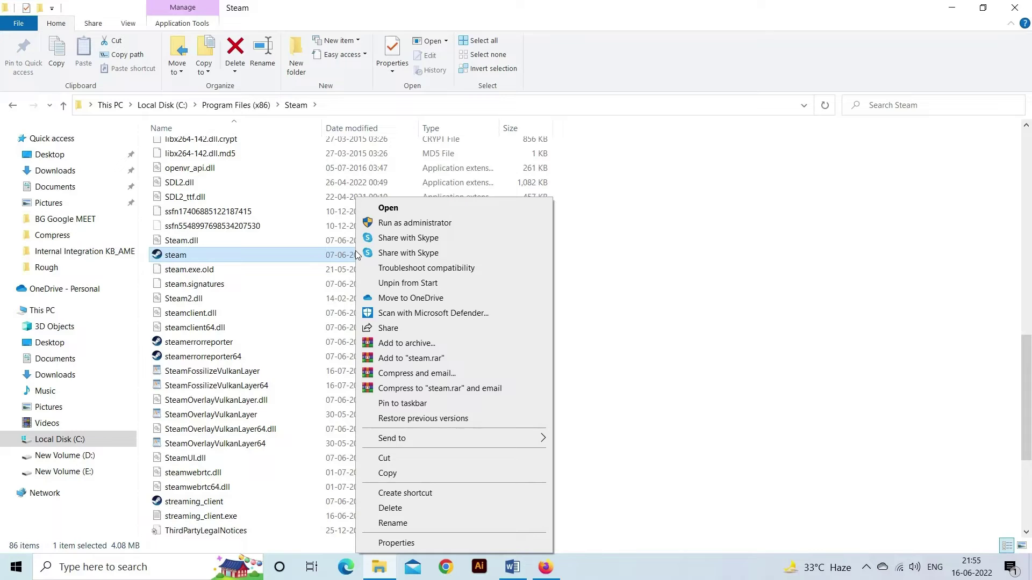
left_click(406, 543)
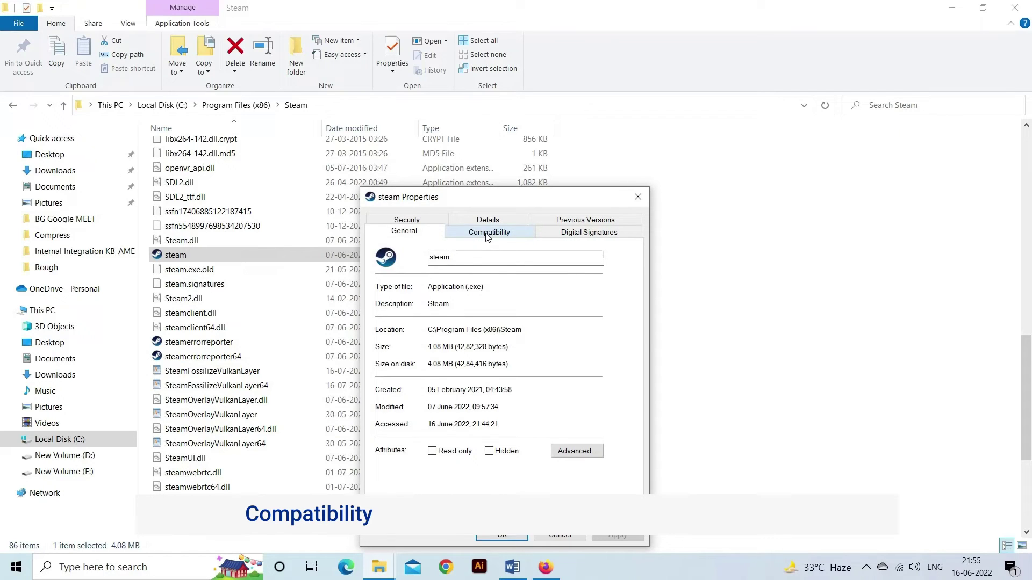
left_click(487, 237)
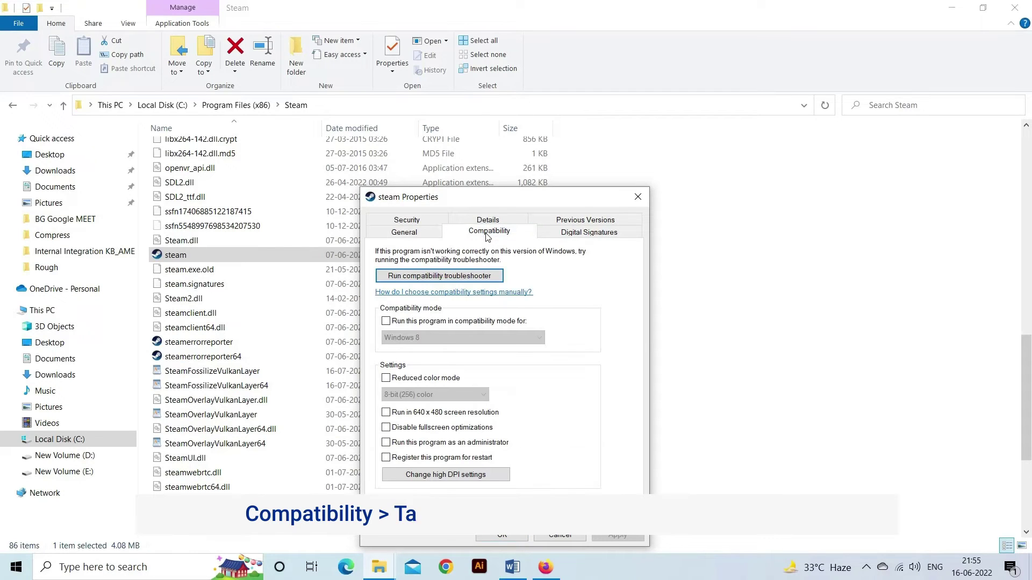
left_click(386, 322)
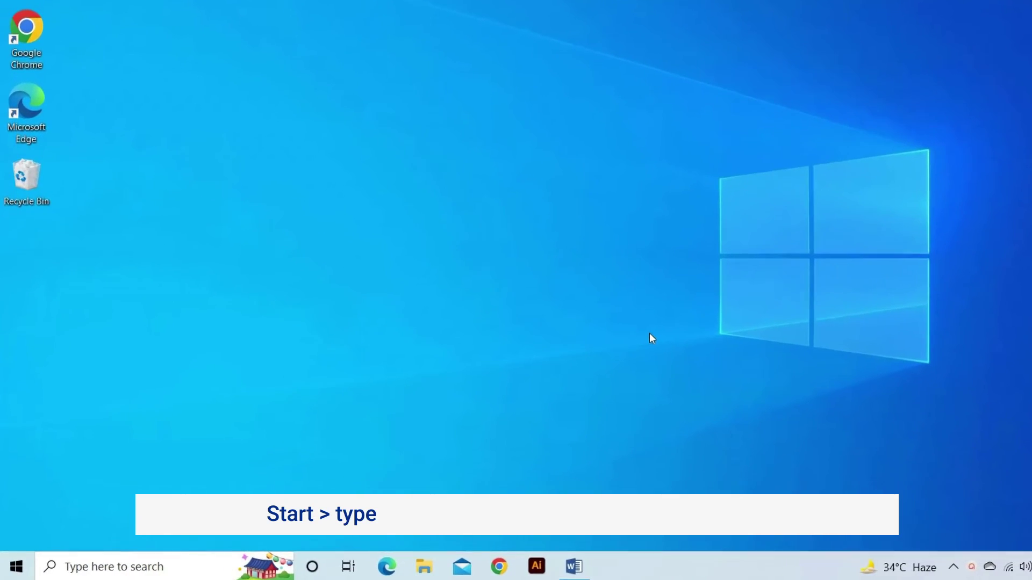
- Find and launch Steam through Windows search and check for Steam client updates
left_click(17, 567)
type("steam")
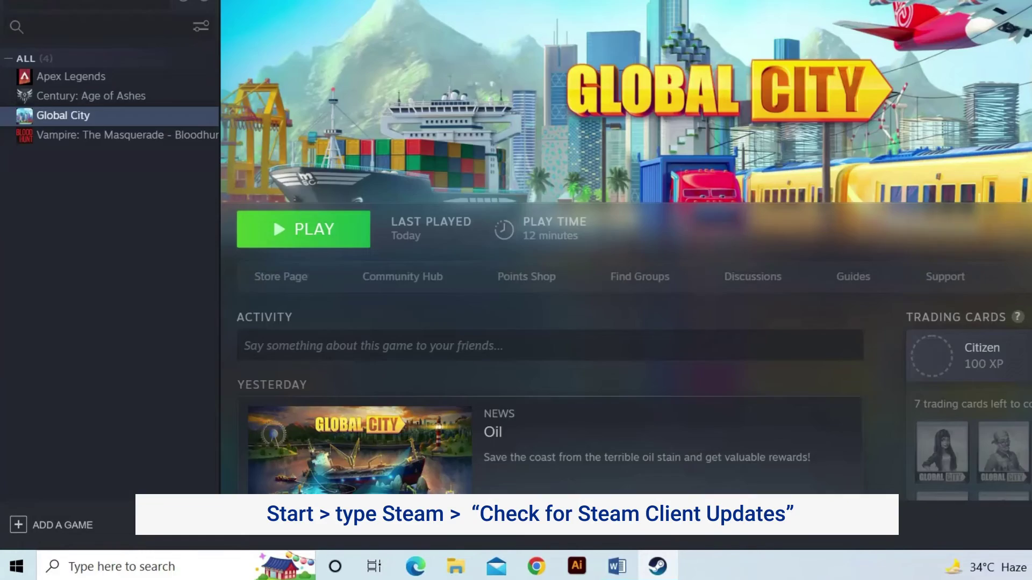
left_click(20, 13)
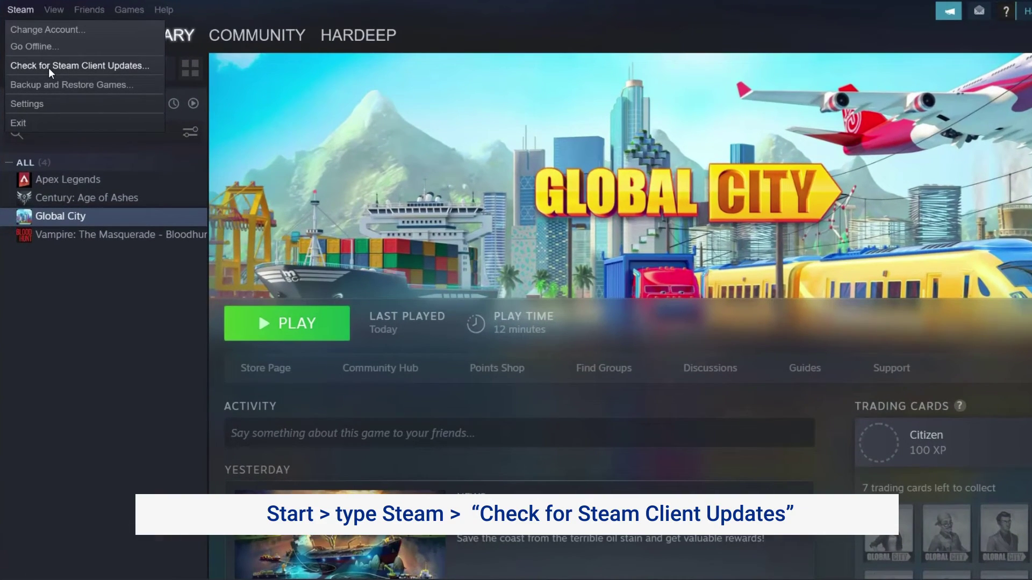
left_click(48, 68)
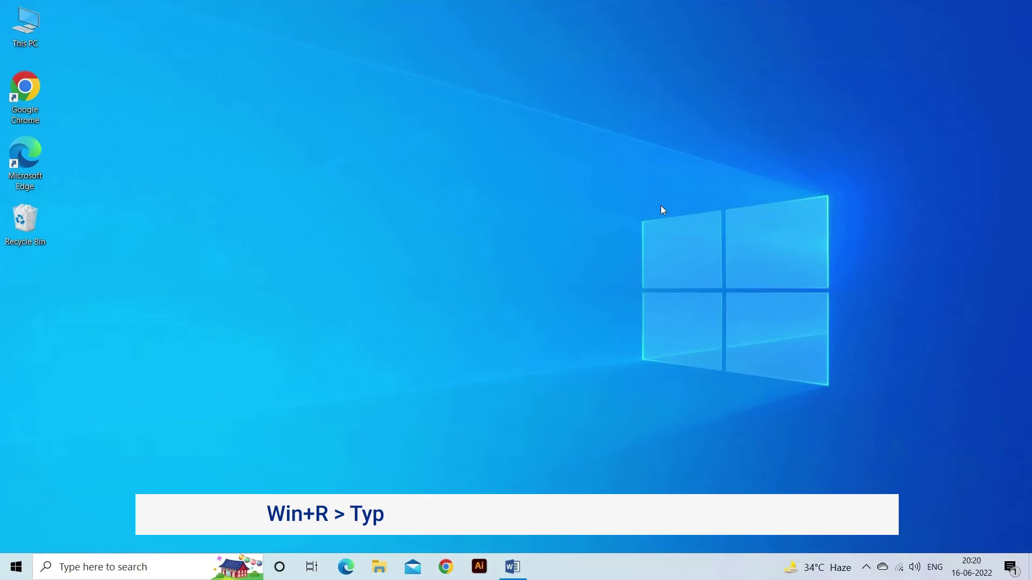
- Open the installed programs list with the Run command appwiz.cpl and start uninstalling Steam
key("super+r")
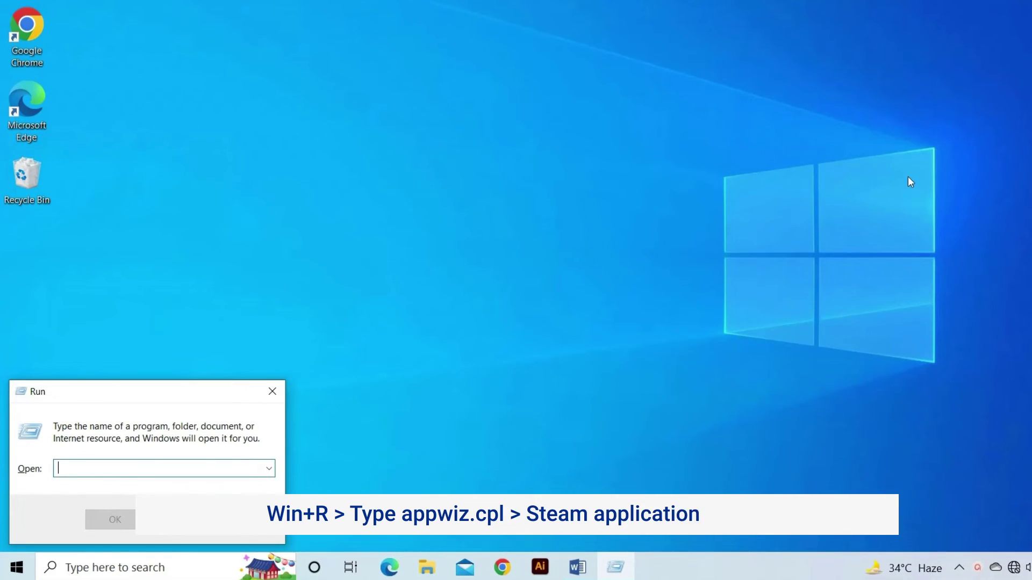
type("appwi")
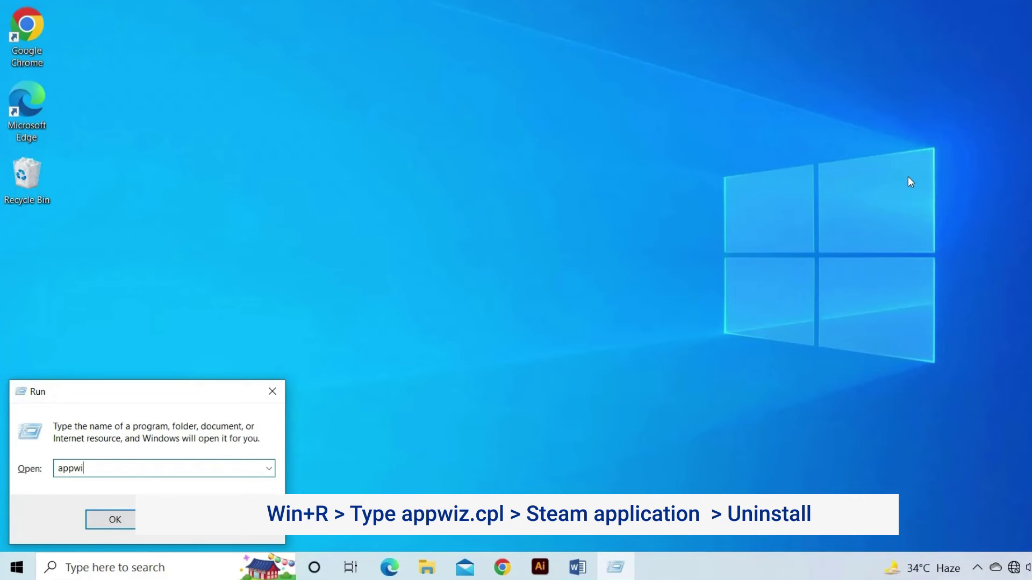
type("z.cpl")
key("Return")
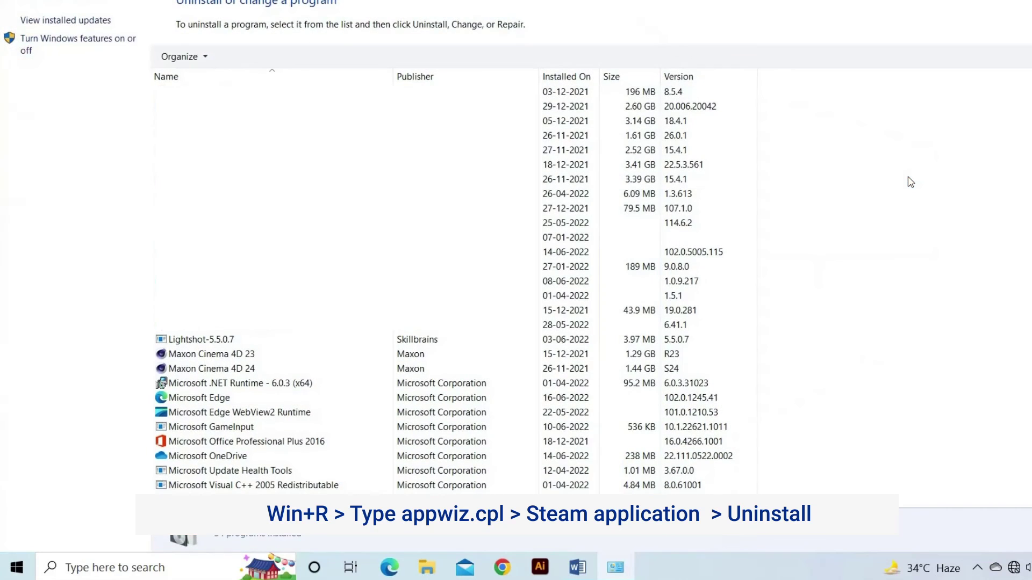
scroll(227, 428, "down", 8)
left_click(227, 428)
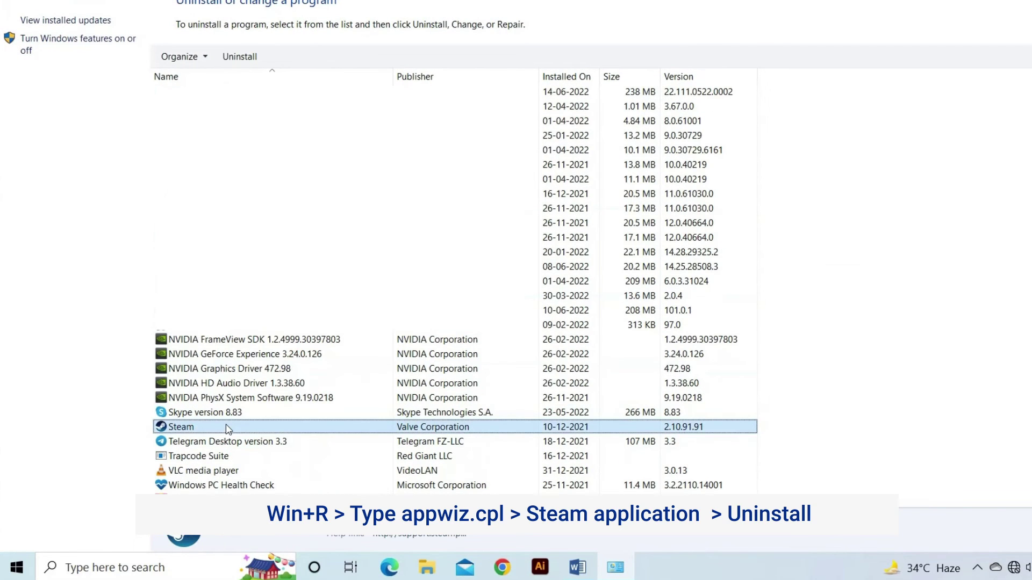
right_click(226, 428)
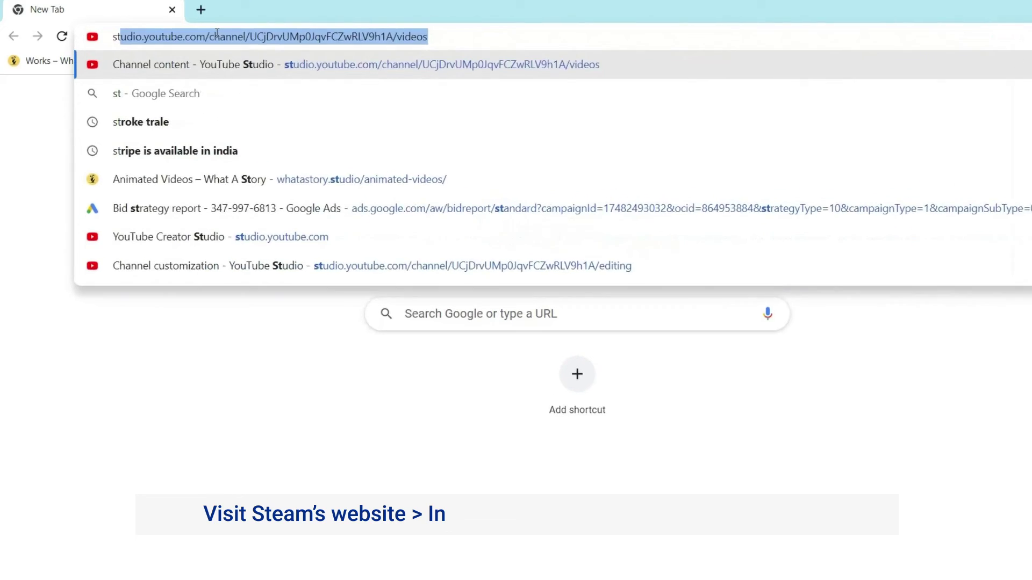
- Search the web for "steam website", open the official Steam site and download the Windows installer
type("eam website")
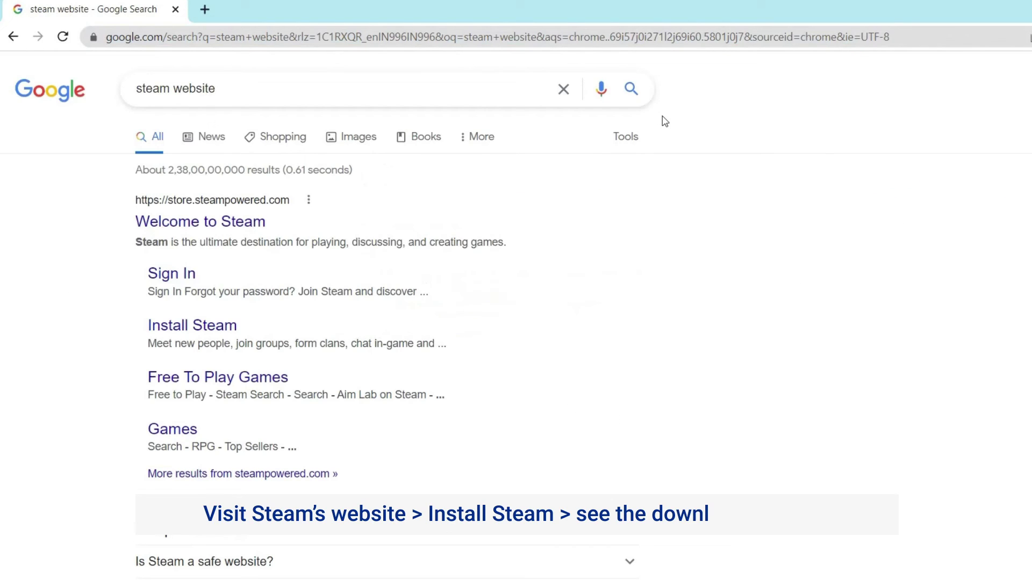
left_click(221, 225)
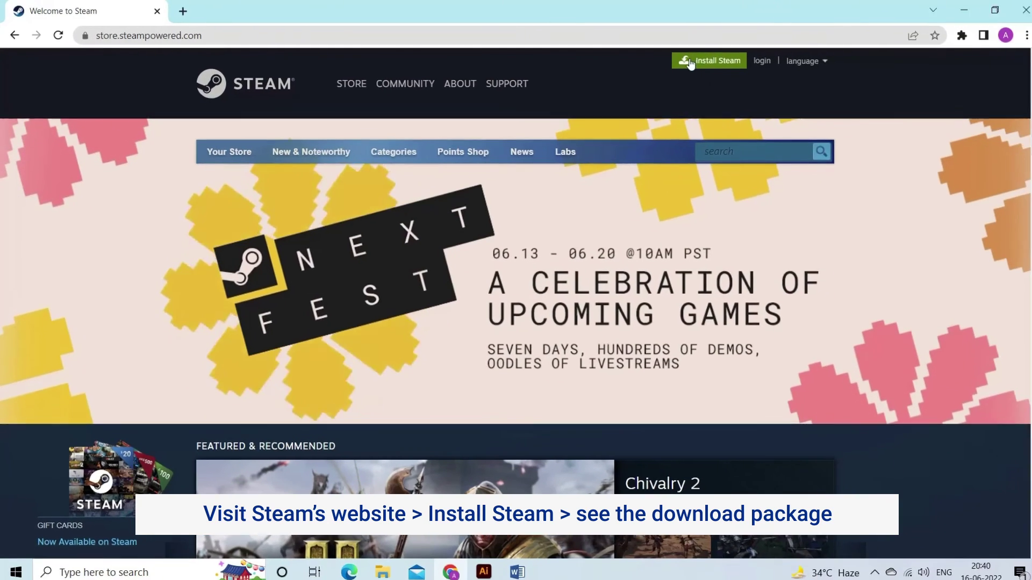
left_click(704, 61)
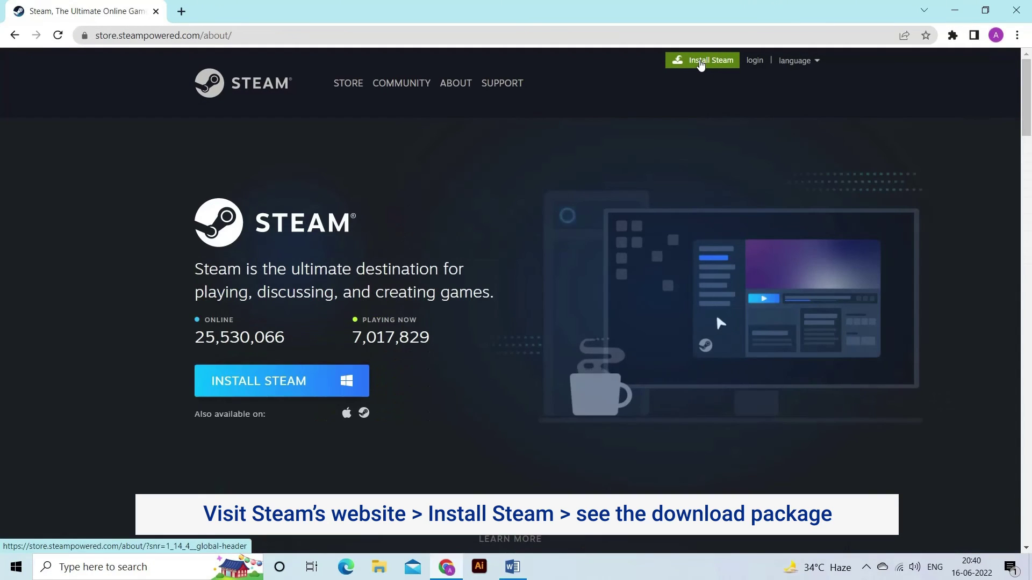
left_click(277, 388)
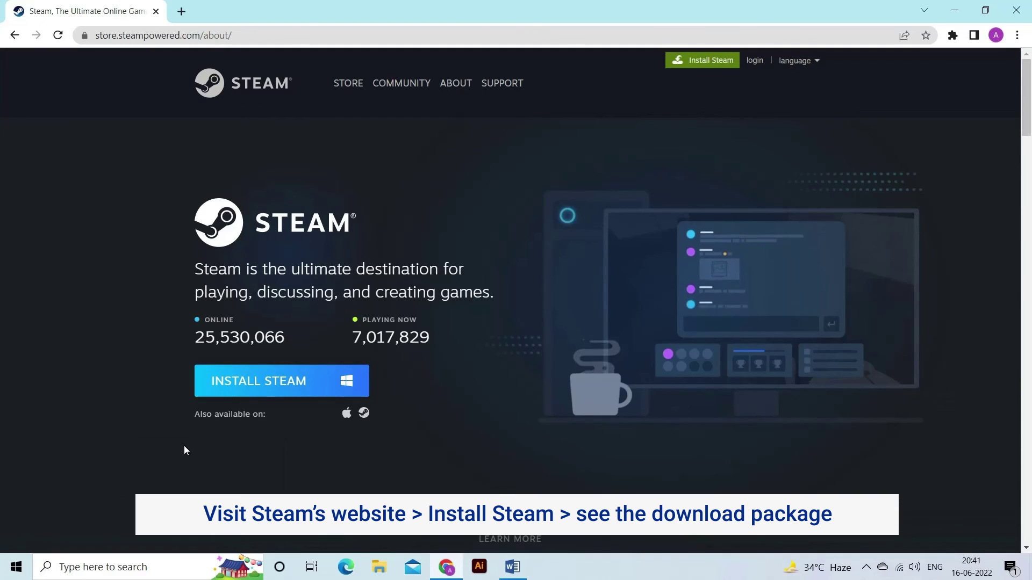
- Advance through Steam Setup with English as the language, up to choosing the install location
left_click(595, 390)
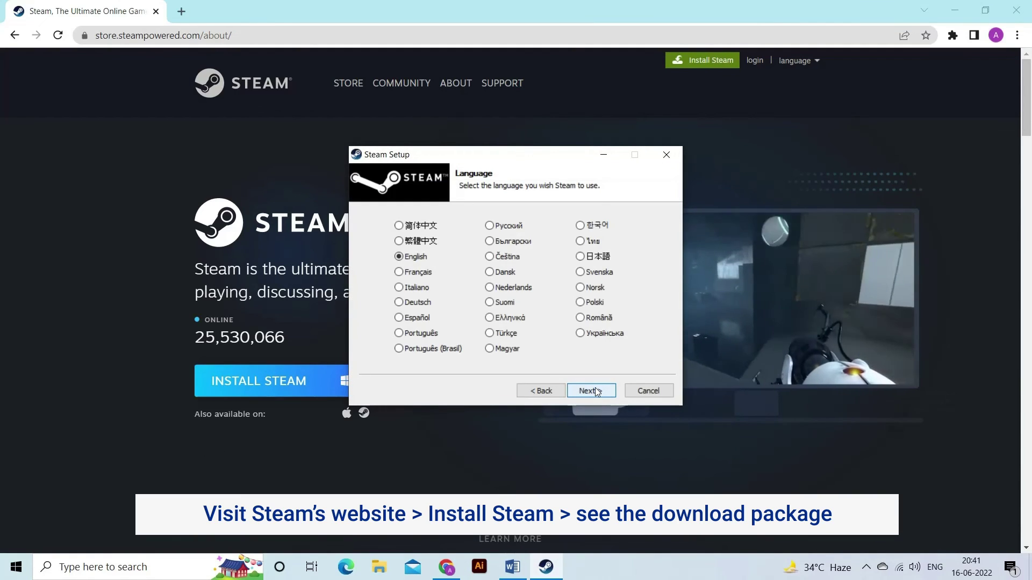
left_click(595, 389)
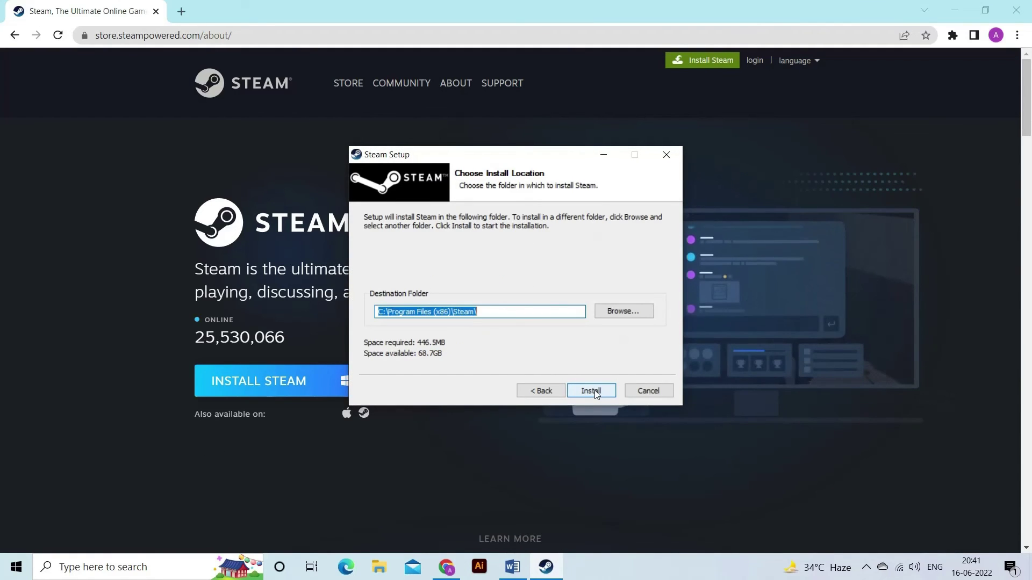